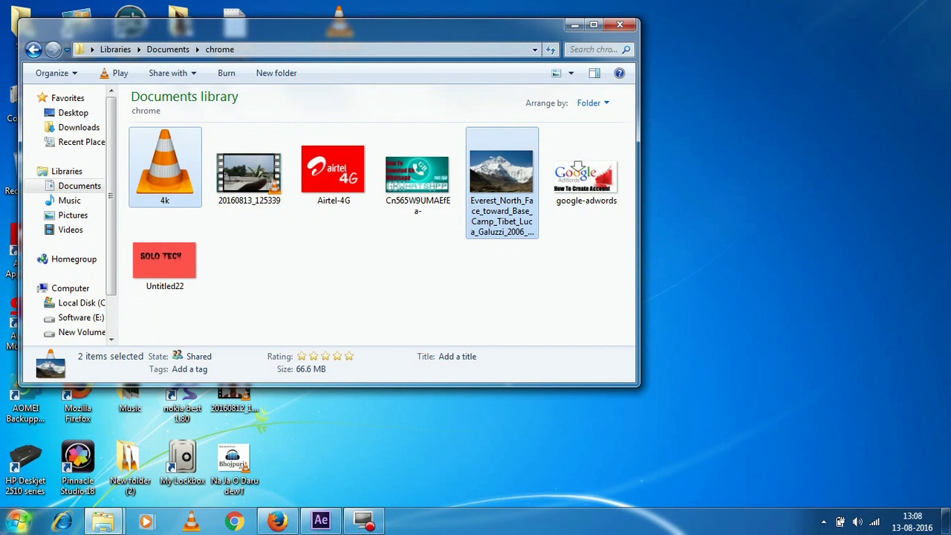
Import the 4k video and the Everest mountain picture from the chrome folder into the After Effects project
click(431, 398)
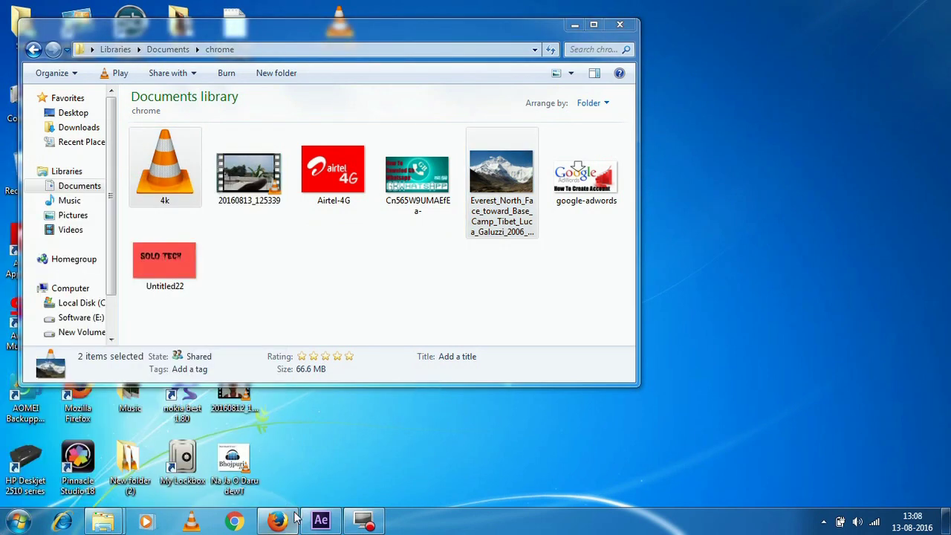
click(321, 522)
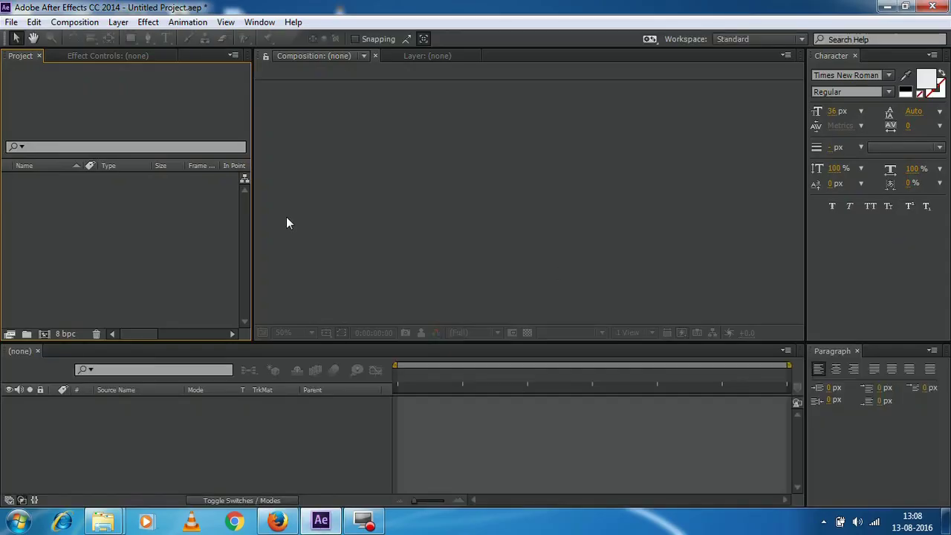
mouse_move(102, 522)
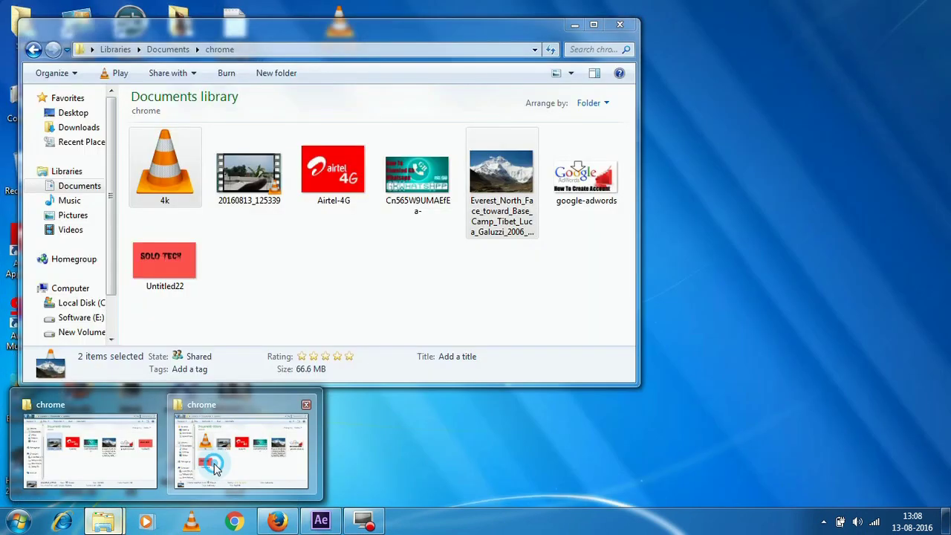
click(195, 463)
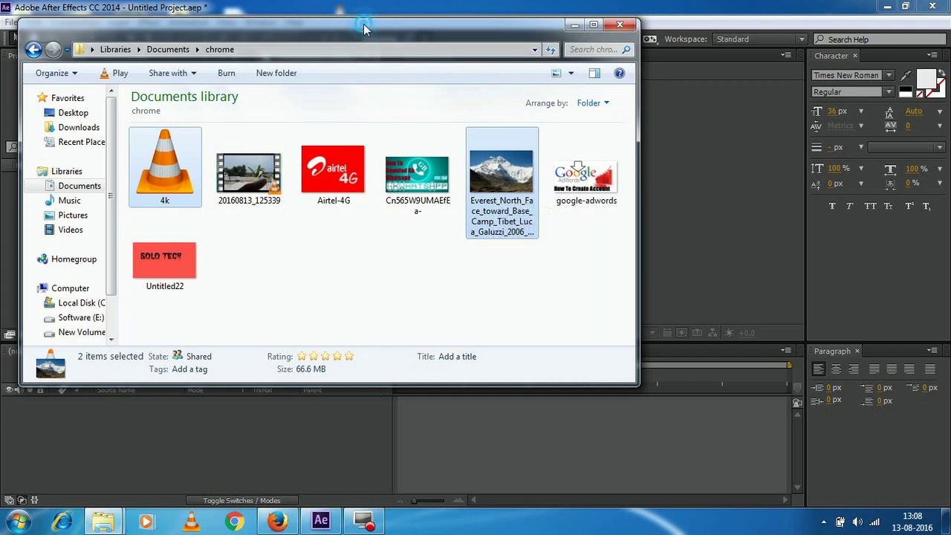
drag(364, 27, 582, 37)
drag(344, 187, 129, 254)
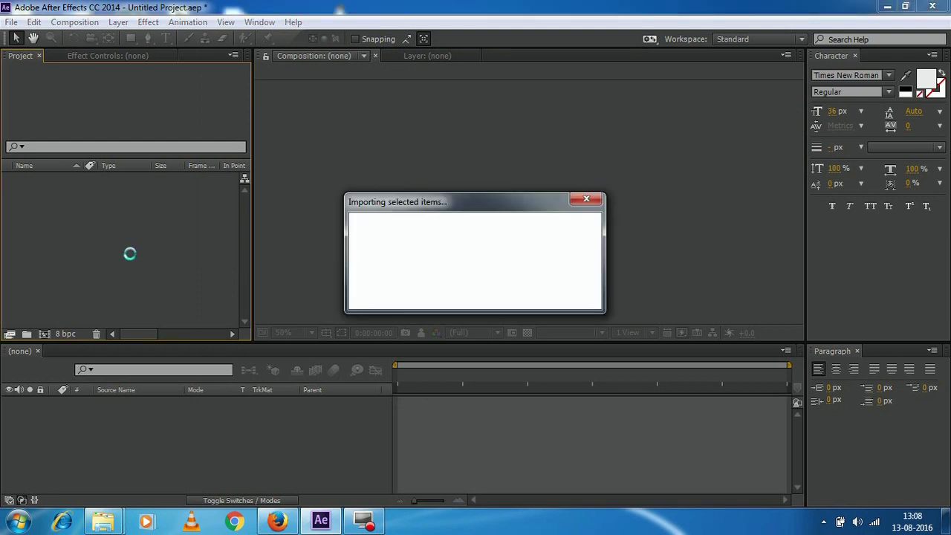
Close all open Windows Explorer folder windows and return to the project's imported items
right_click(110, 522)
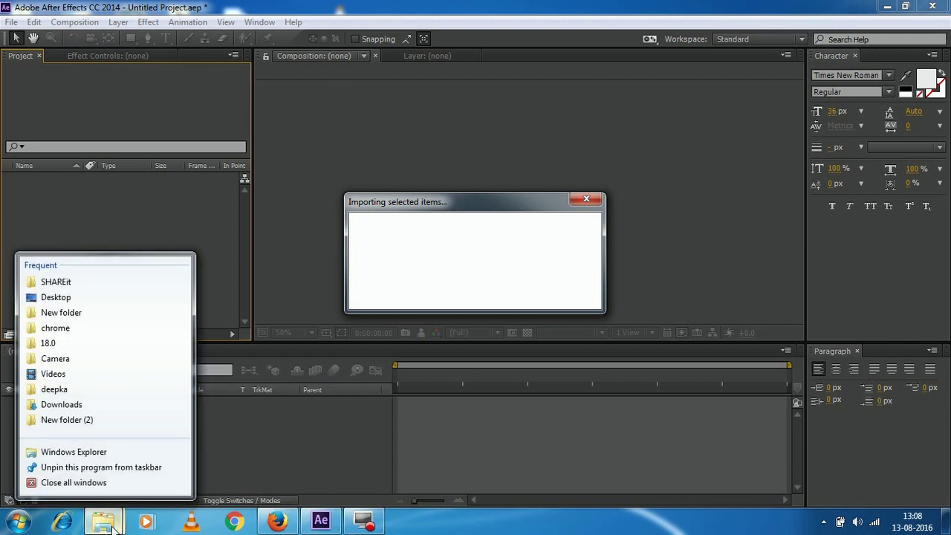
click(144, 479)
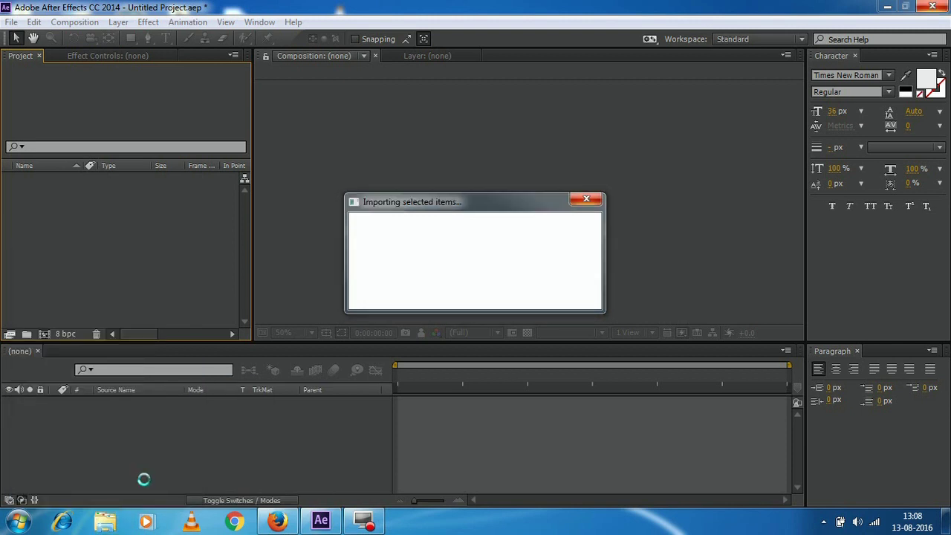
click(110, 254)
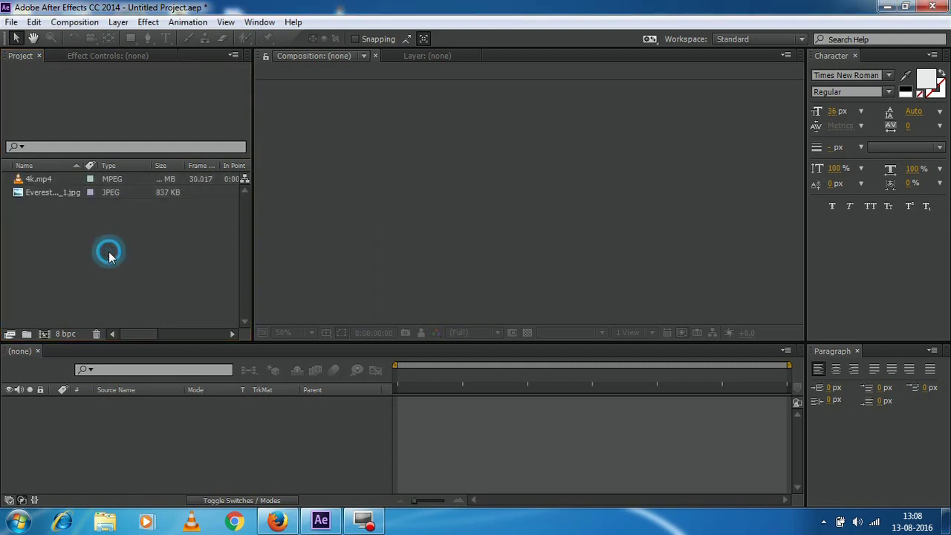
Create a composition from the 4k.mp4 footage
click(39, 179)
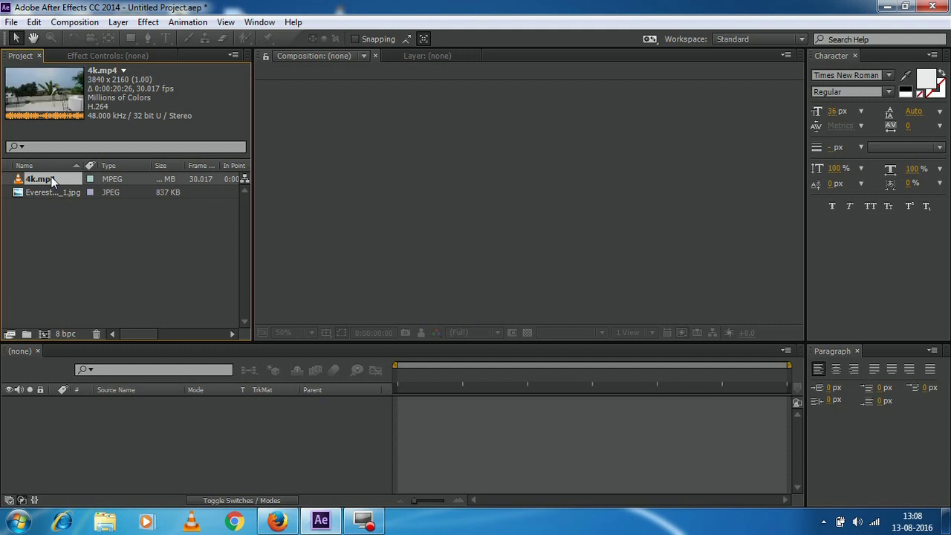
drag(51, 176, 194, 173)
drag(392, 174, 392, 174)
right_click(392, 178)
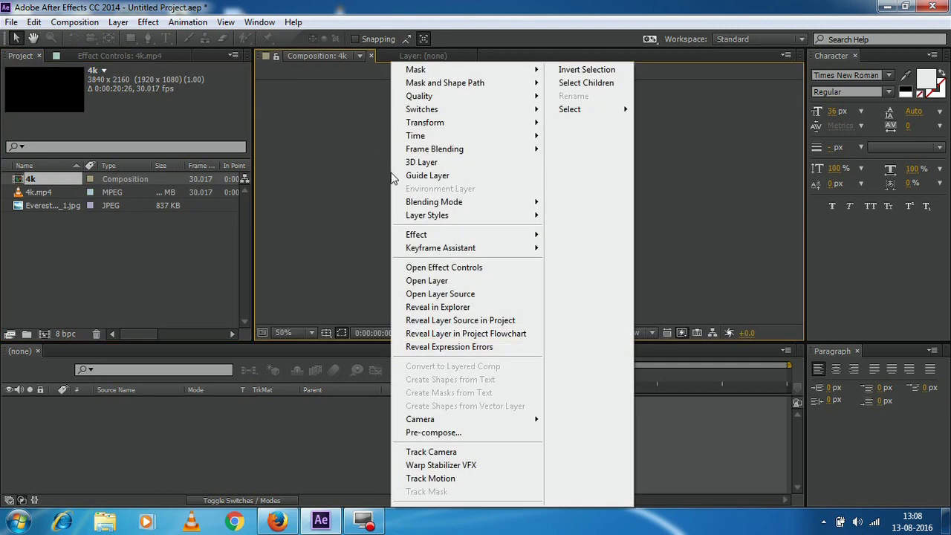
click(373, 183)
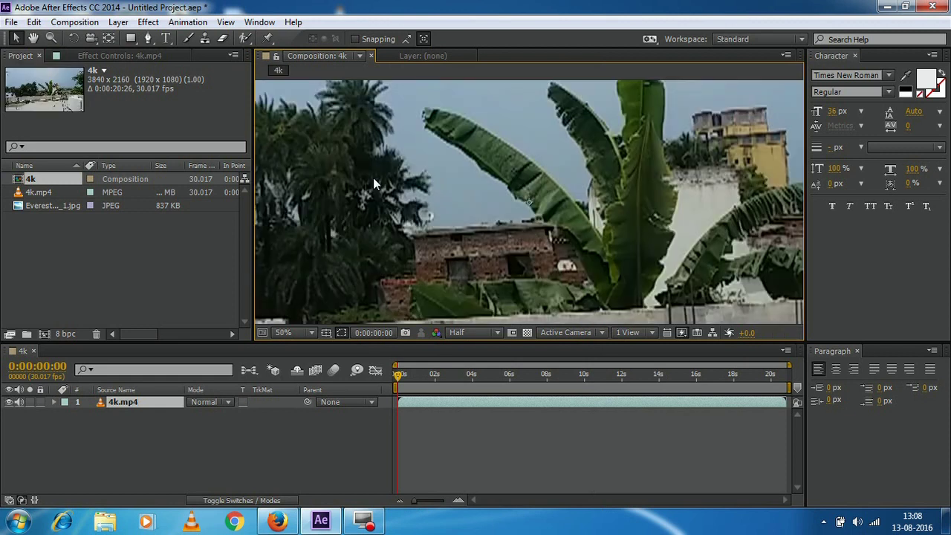
Preview the opening frames of the 4k composition, then view the whole frame at 12.5% magnification
key(h)
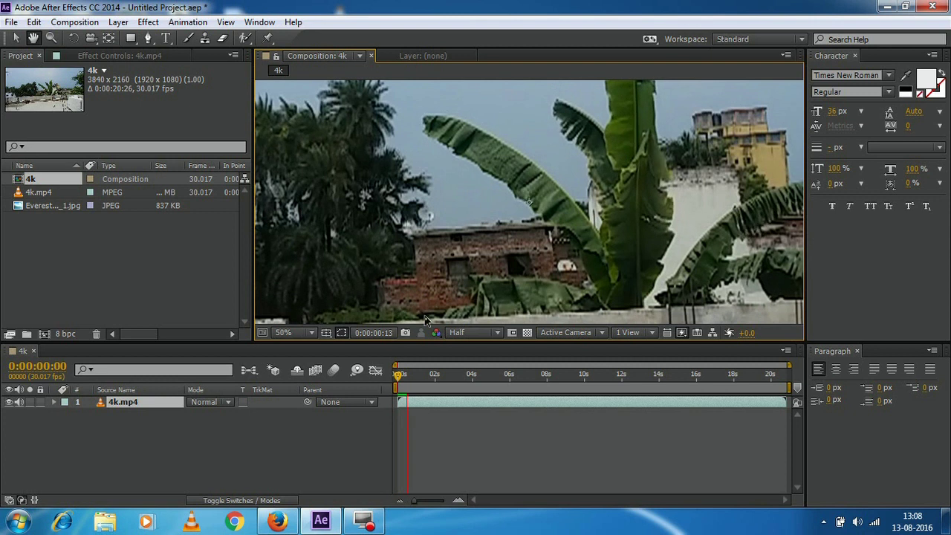
key(space)
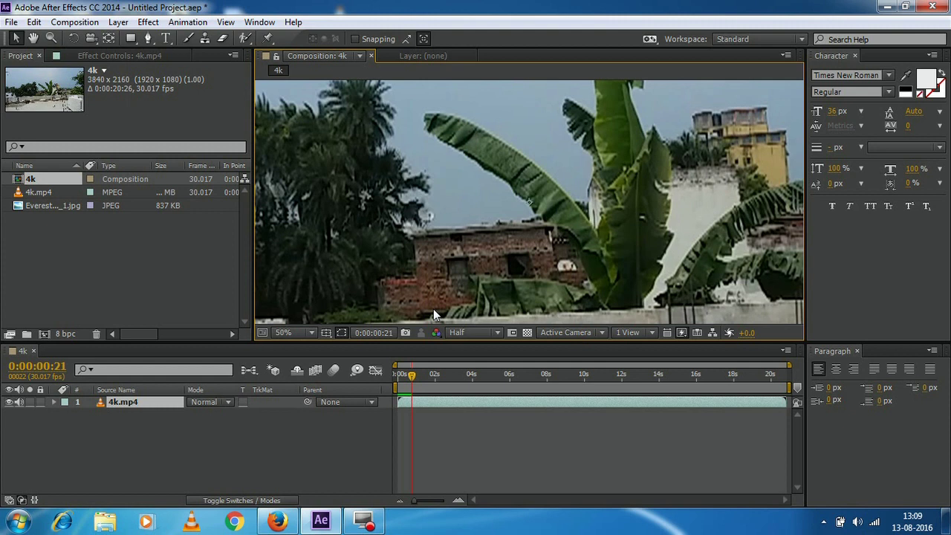
key(comma)
key(comma)
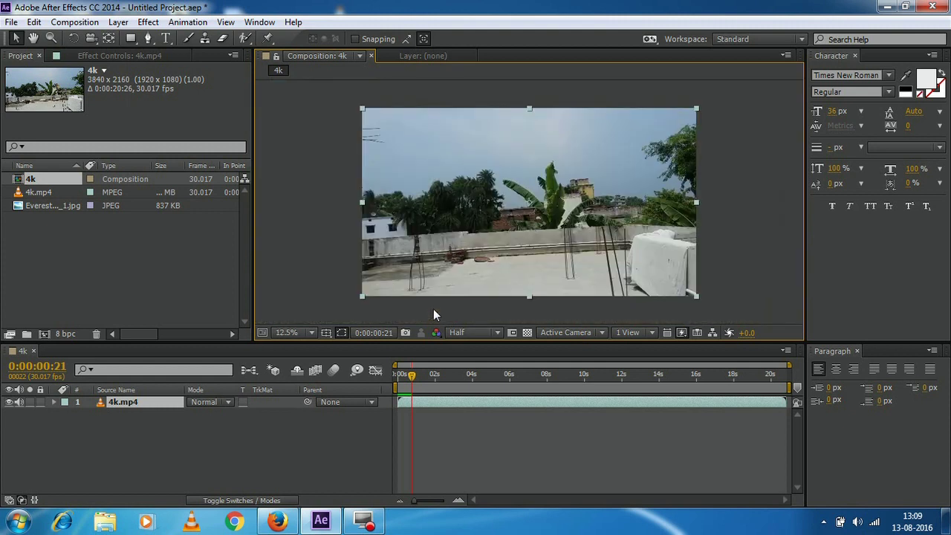
key(period)
key(comma)
key(period)
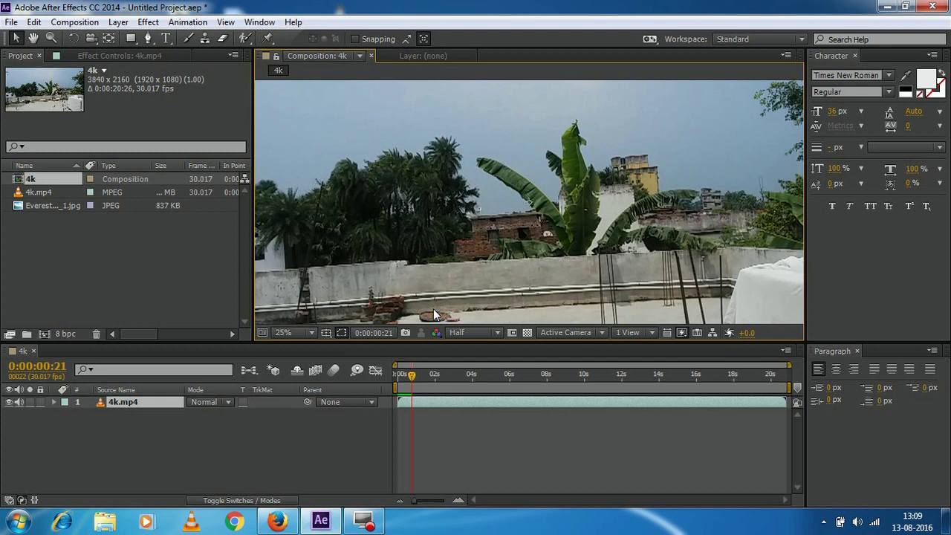
key(comma)
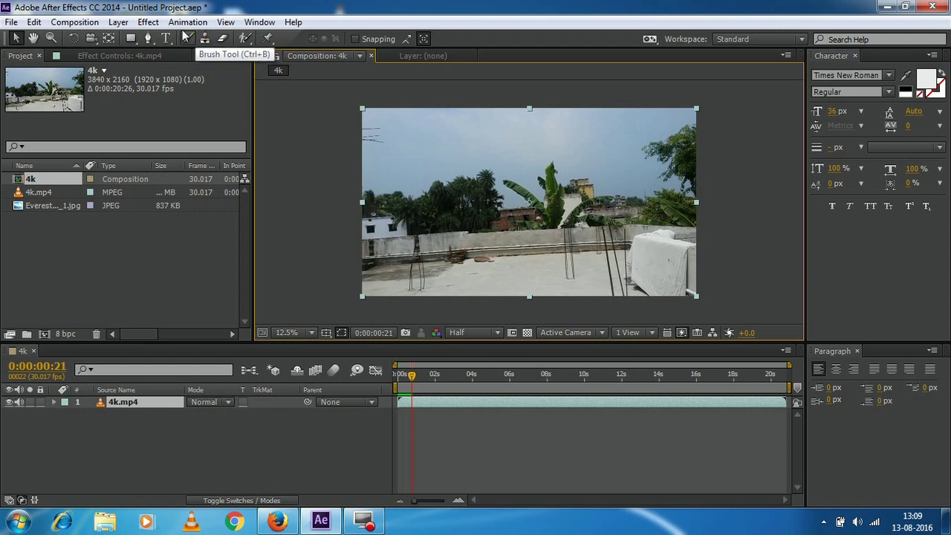
Apply the Linear Color Key effect to the 4k.mp4 layer and sample the sky's blue as the key color
click(150, 22)
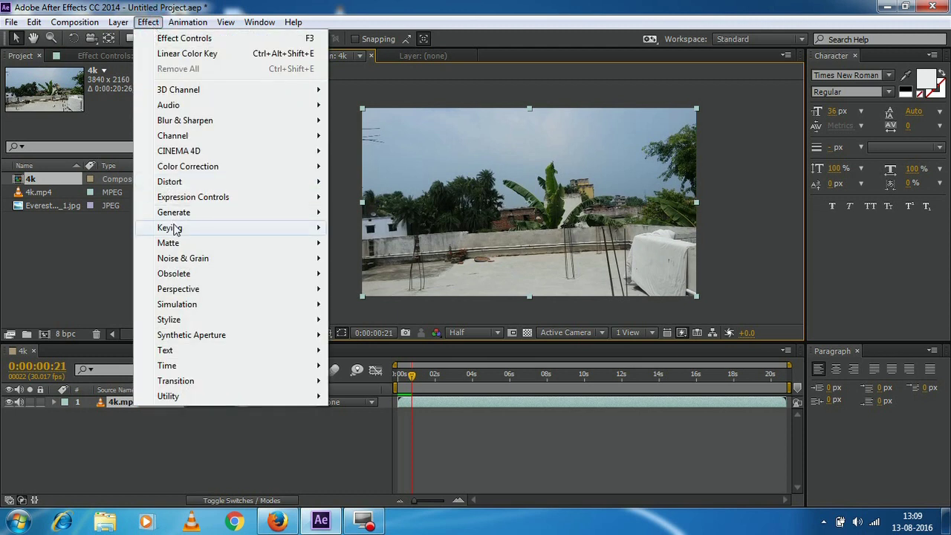
mouse_move(176, 230)
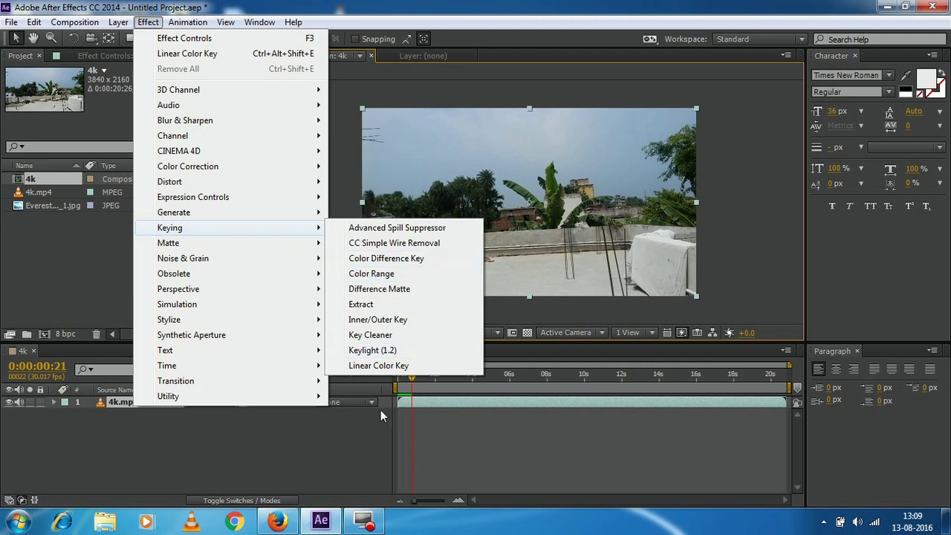
click(416, 367)
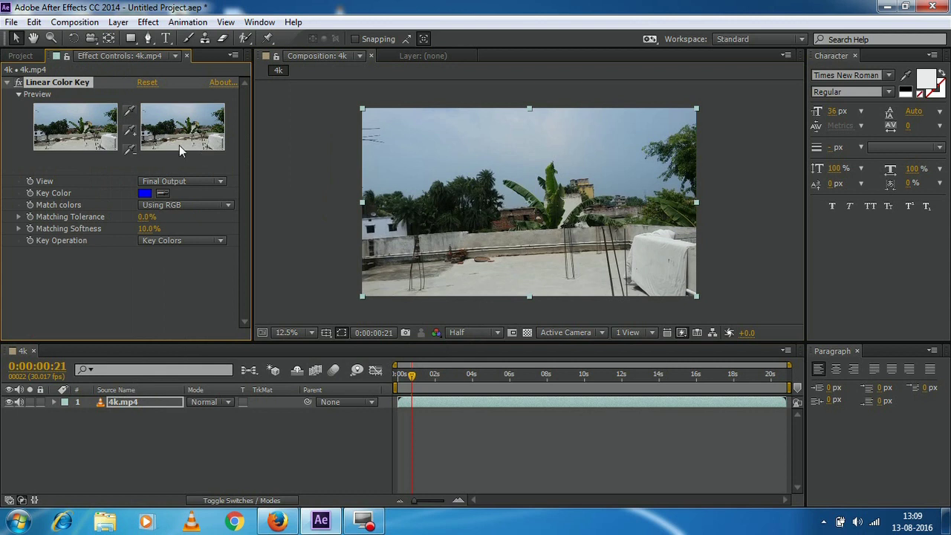
click(131, 110)
click(405, 135)
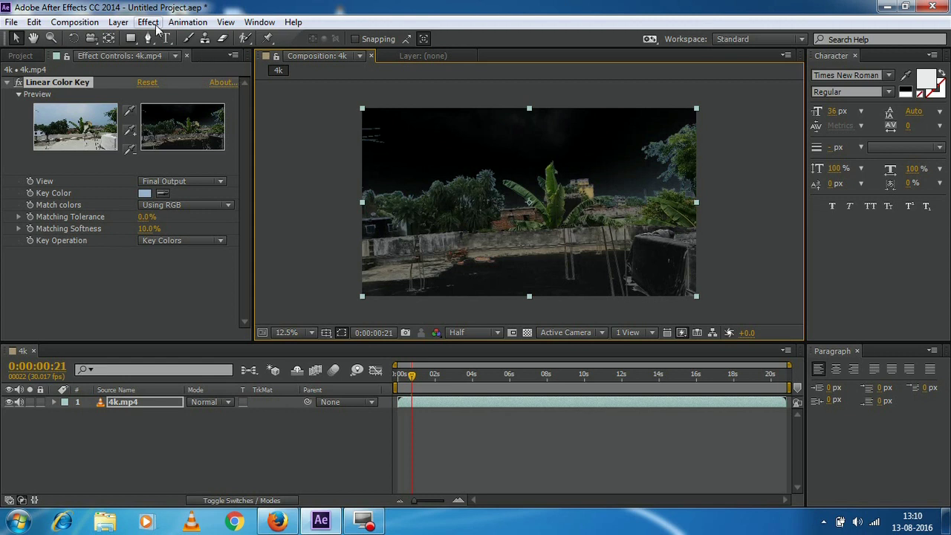
Add the Everest picture to the composition as a layer beneath 4k.mp4
click(23, 55)
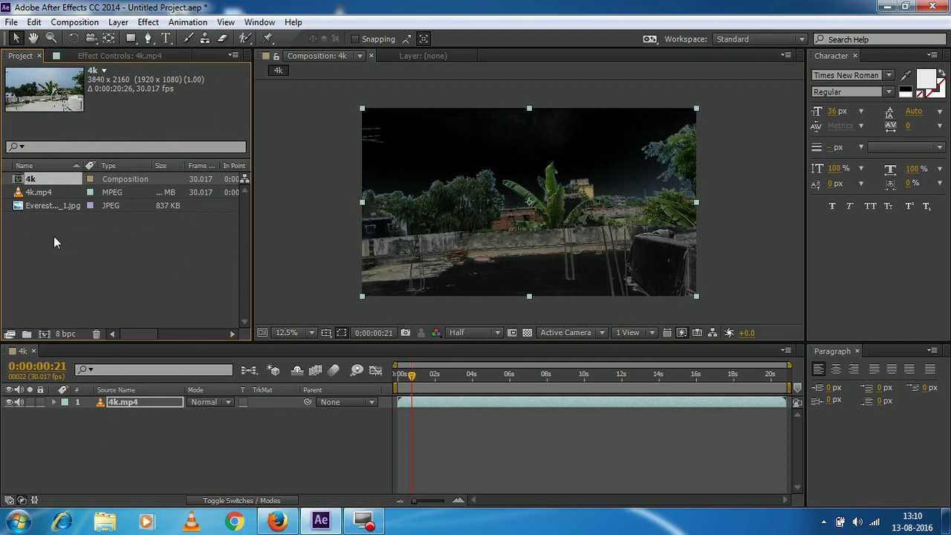
click(44, 208)
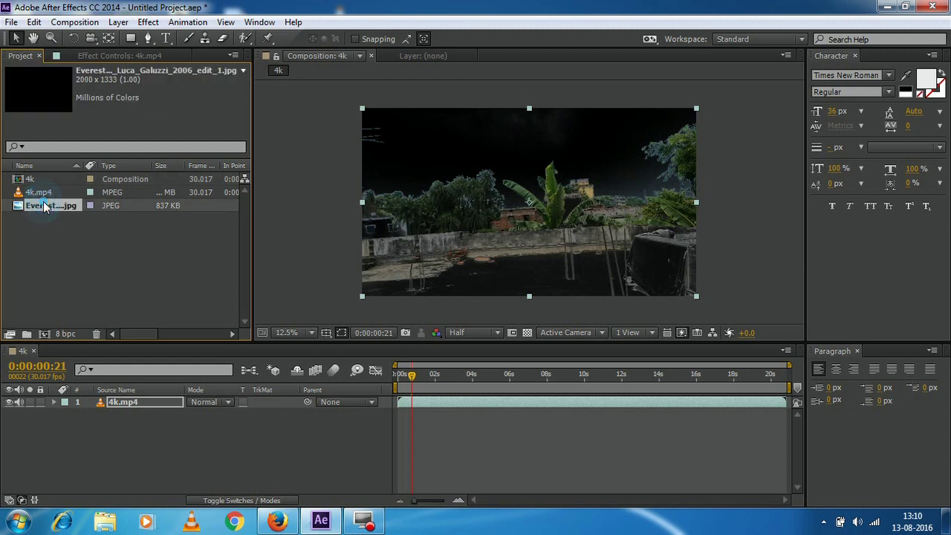
drag(43, 208, 67, 424)
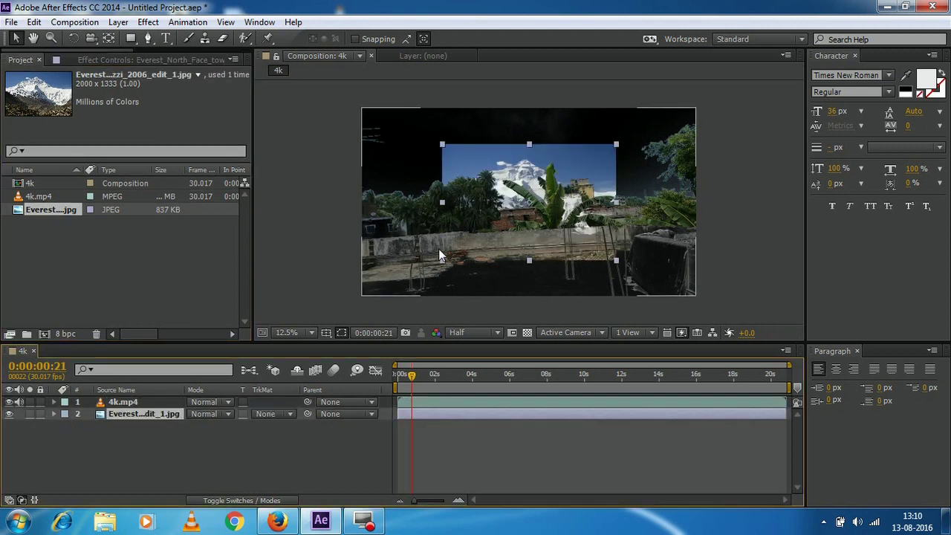
Enlarge the Everest picture to cover the whole frame and try different positions and widths for the mountain behind the trees
drag(443, 260, 359, 340)
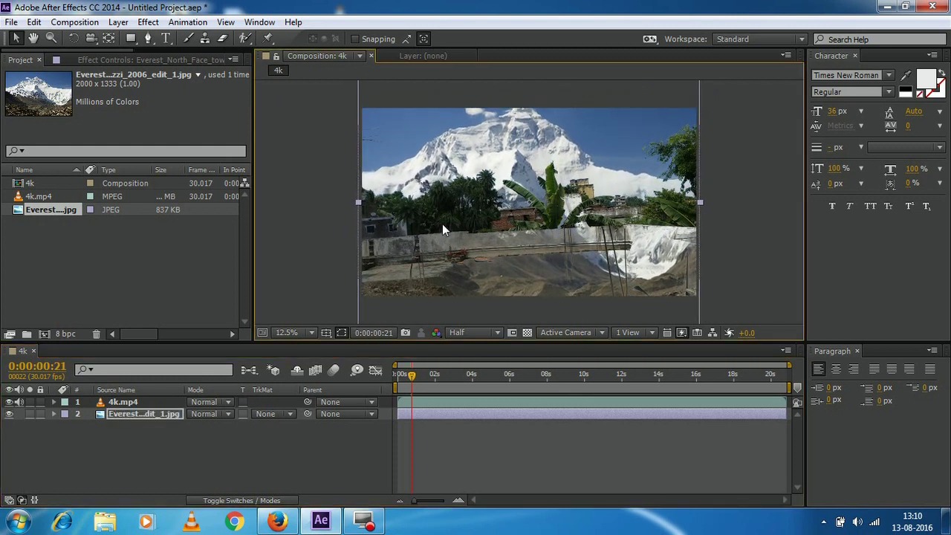
mouse_move(458, 239)
mouse_down()
mouse_move(453, 228)
mouse_move(461, 236)
mouse_move(465, 226)
mouse_move(455, 228)
mouse_up()
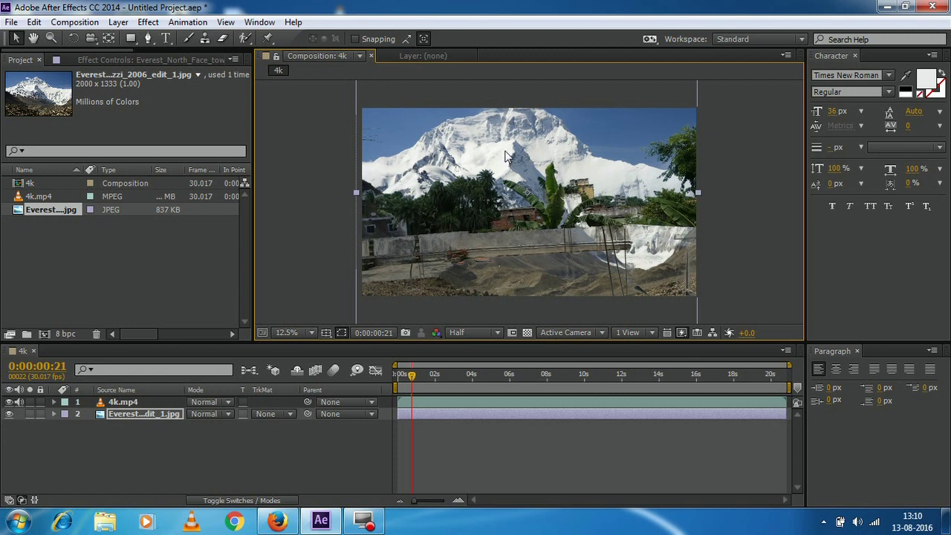
drag(487, 158, 504, 174)
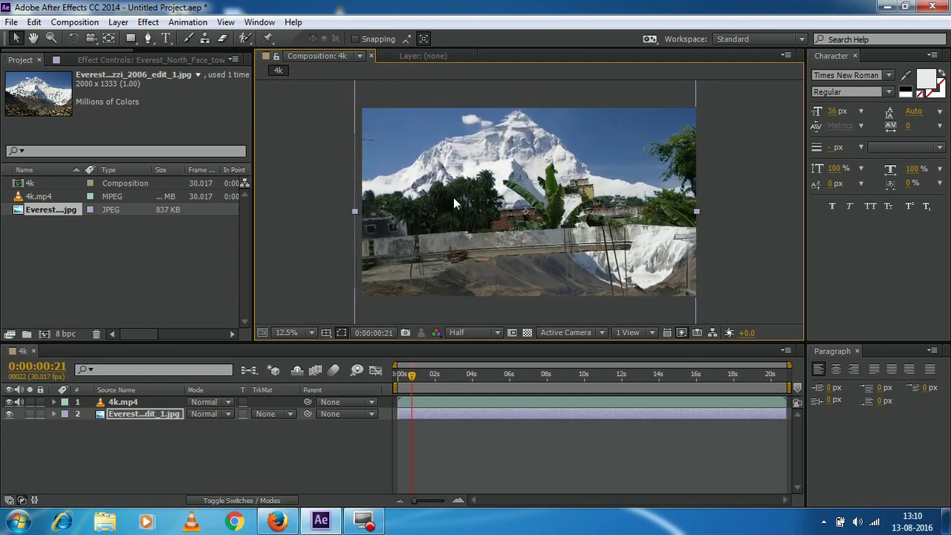
drag(357, 214, 304, 212)
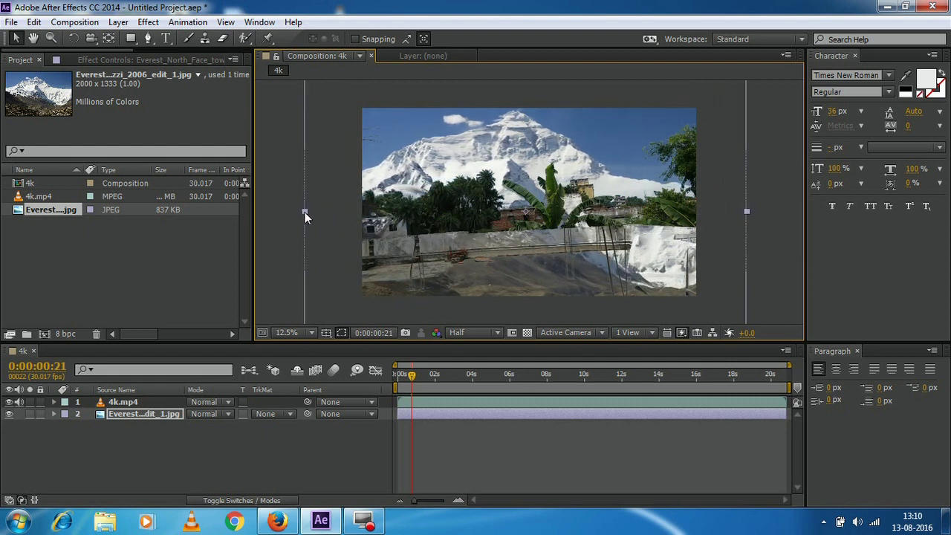
mouse_move(481, 154)
mouse_down()
mouse_move(494, 155)
mouse_move(483, 163)
mouse_up()
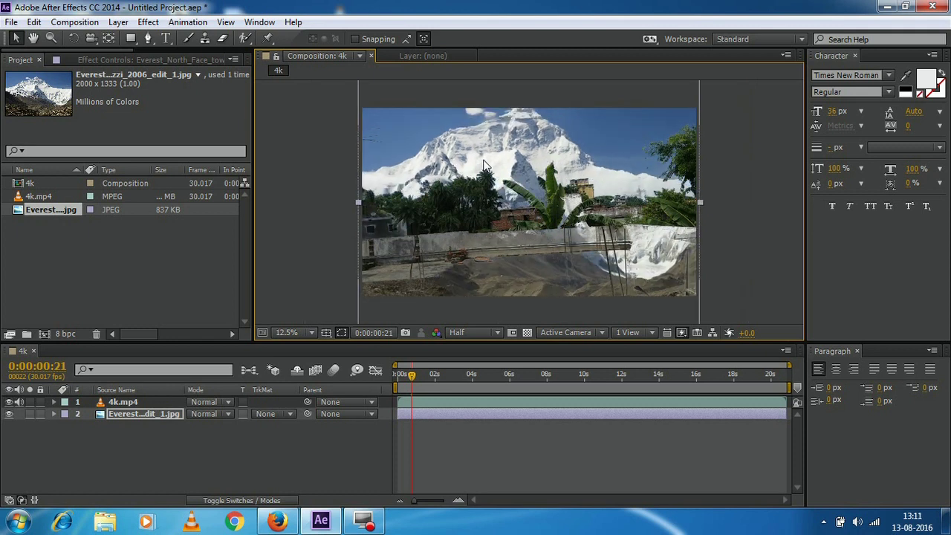
Remove the Everest picture layer from the composition and set the preview resolution to Quarter
key(Delete)
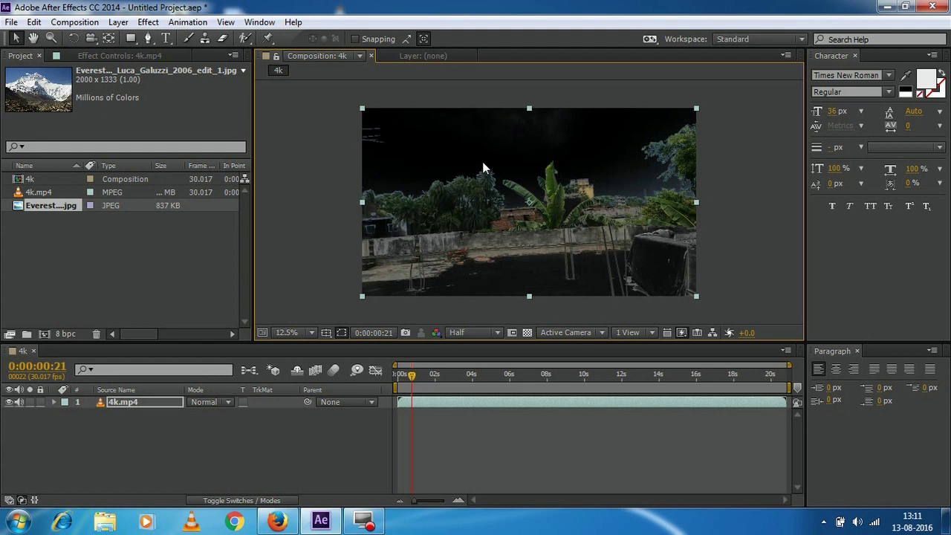
click(475, 333)
click(474, 418)
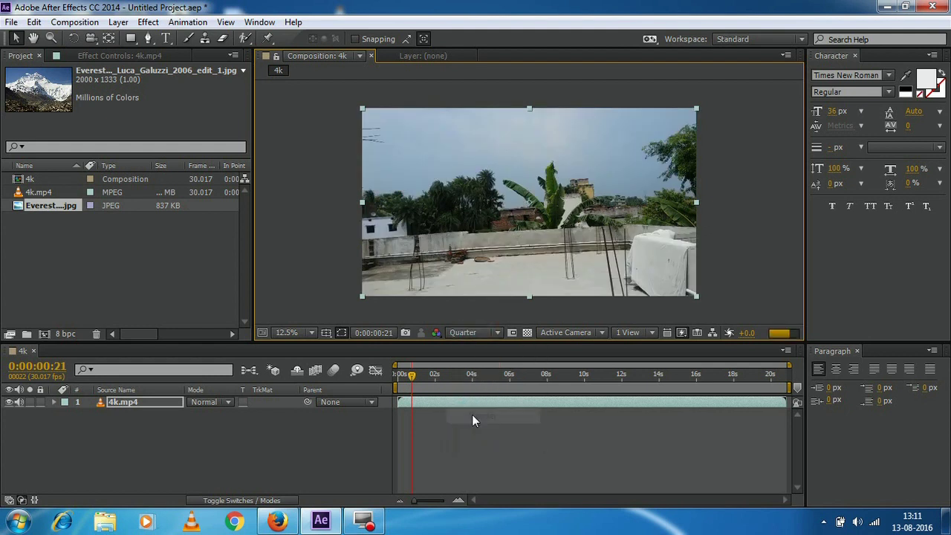
Add a second Linear Color Key effect to 4k.mp4 and sample its key color from the upper-left sky
click(147, 22)
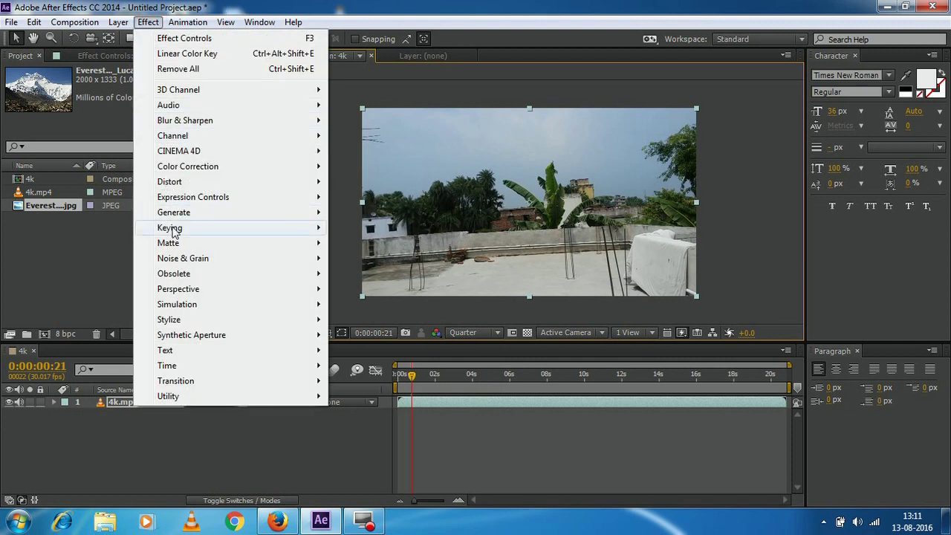
mouse_move(175, 231)
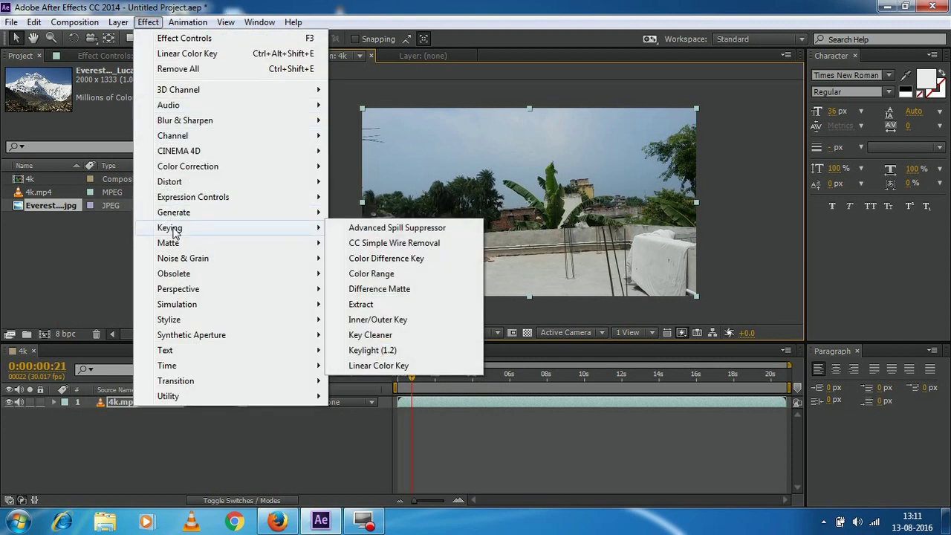
click(379, 365)
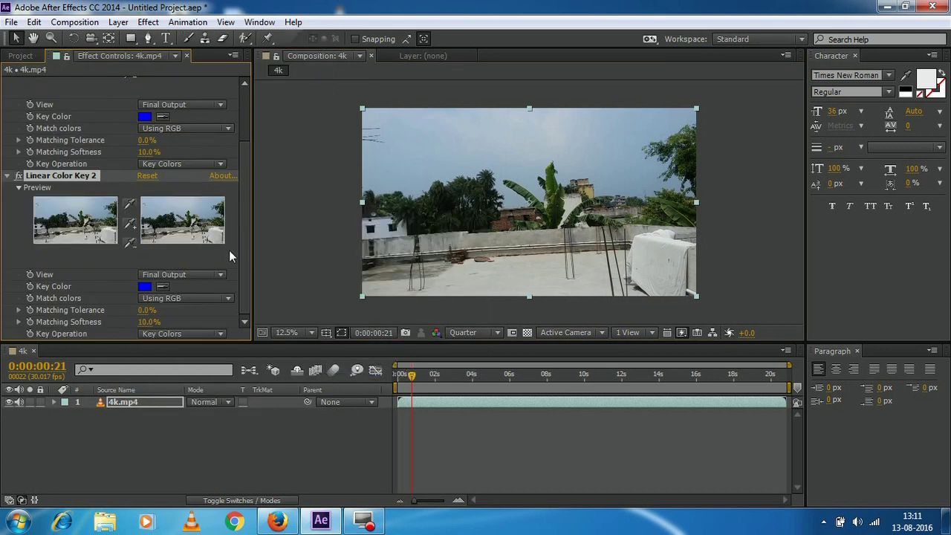
click(130, 204)
click(426, 131)
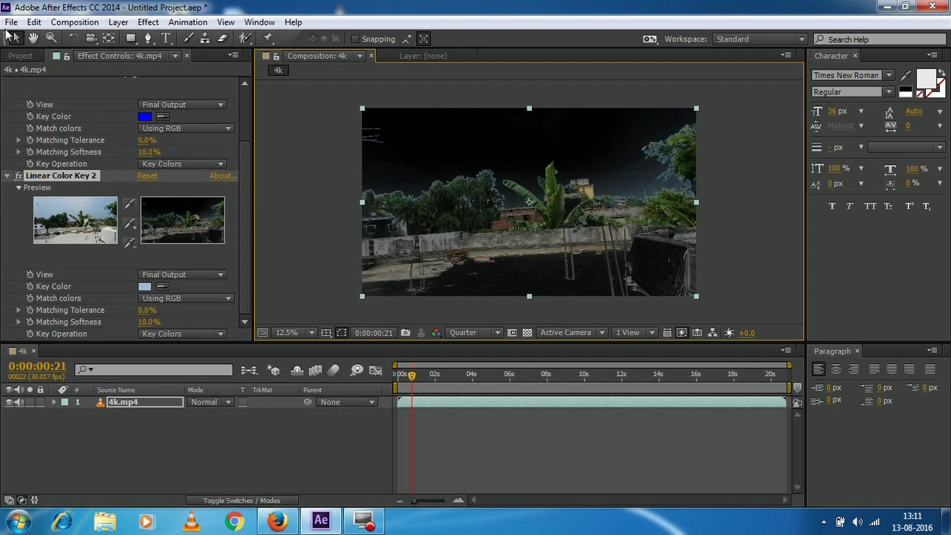
Add the Everest picture to the composition as a layer beneath 4k.mp4 and set the preview resolution to Full
click(20, 56)
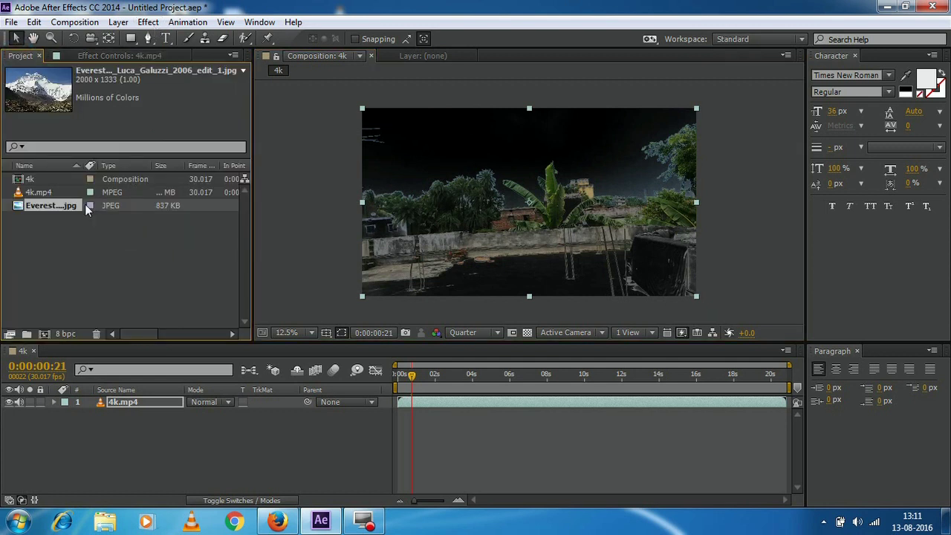
drag(70, 208, 70, 421)
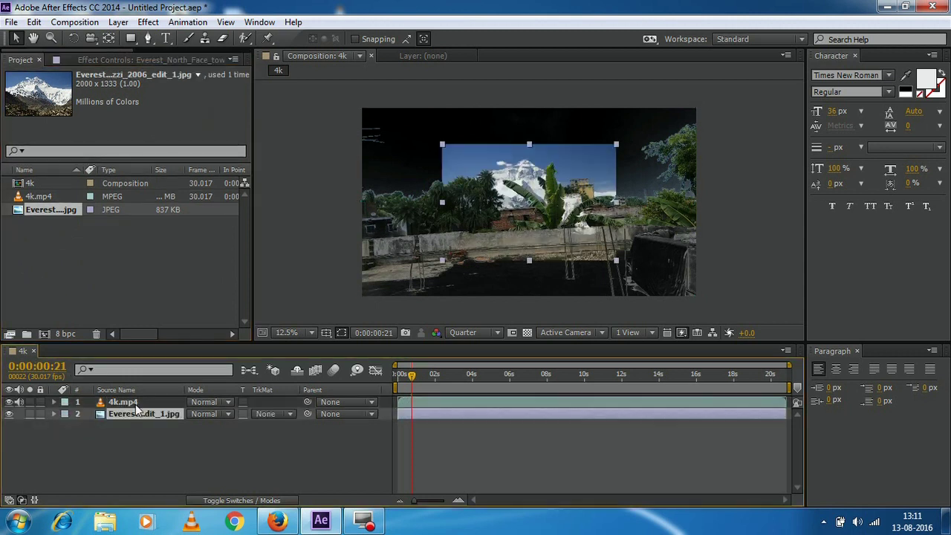
click(478, 334)
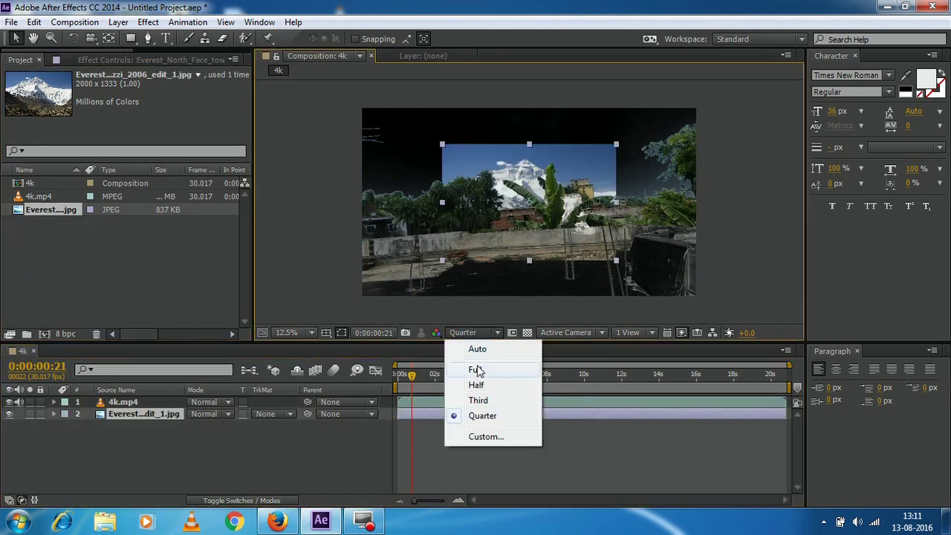
click(478, 368)
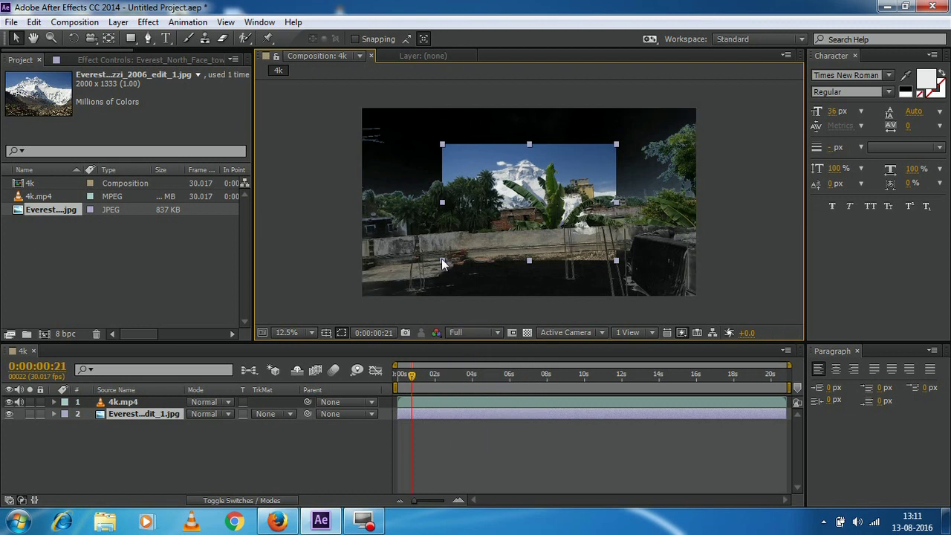
Enlarge the Everest picture around its center until it covers the whole frame, with the preview resolution set to Half
drag(439, 263, 414, 271)
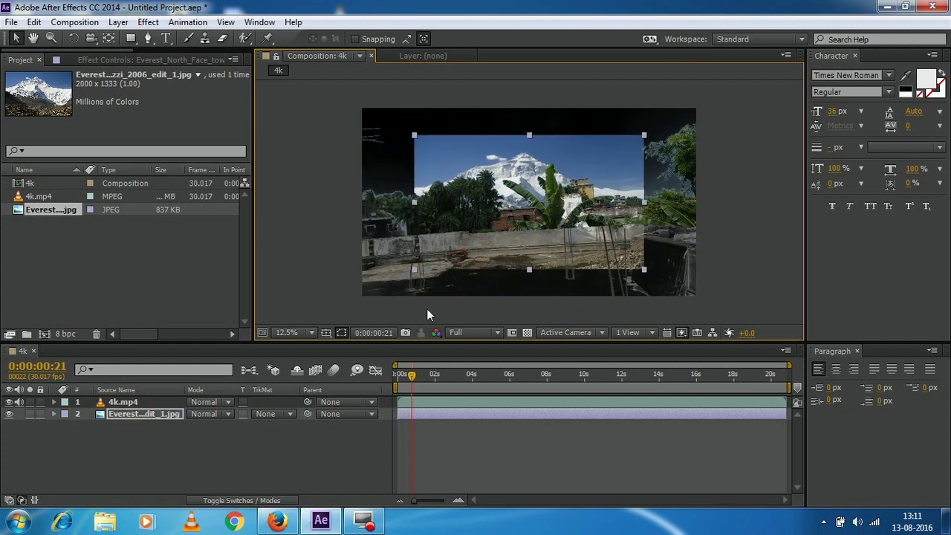
click(460, 332)
click(475, 386)
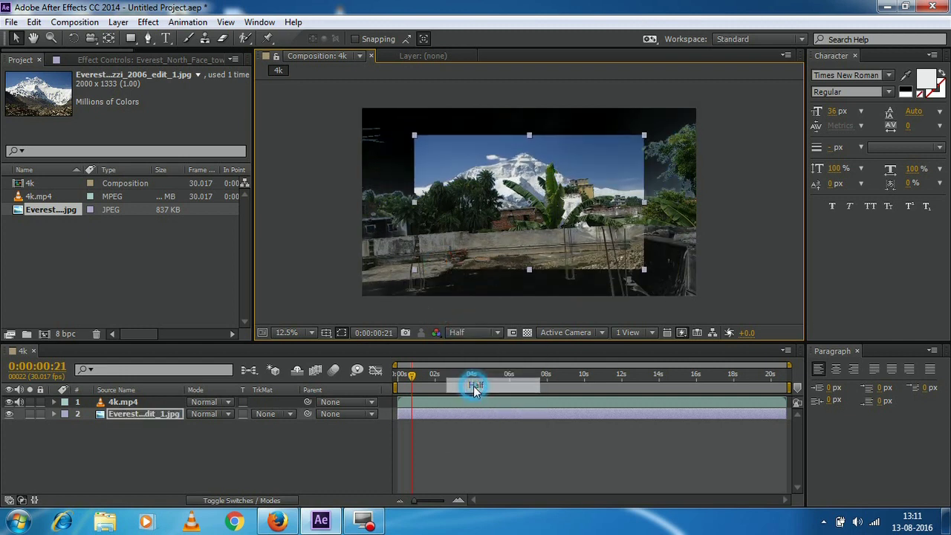
click(414, 271)
drag(413, 271, 321, 321)
click(494, 246)
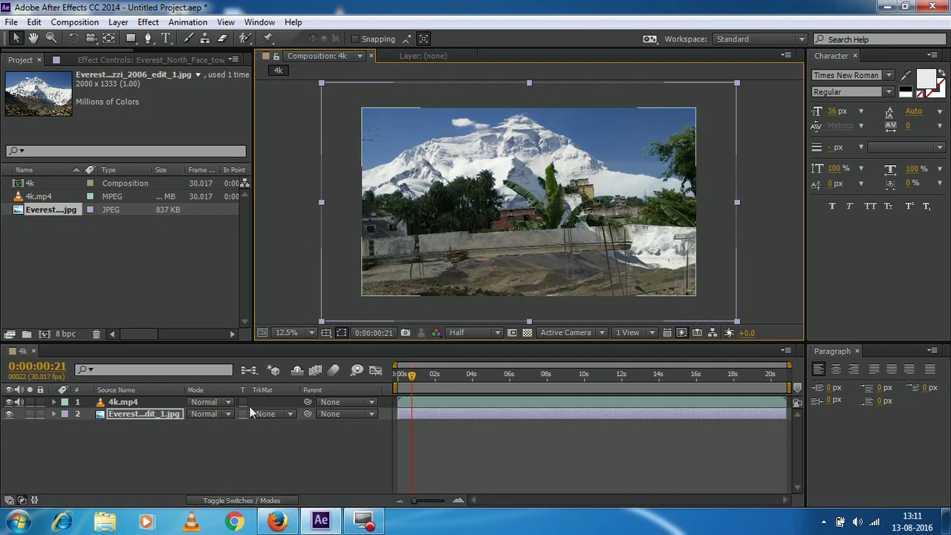
click(124, 402)
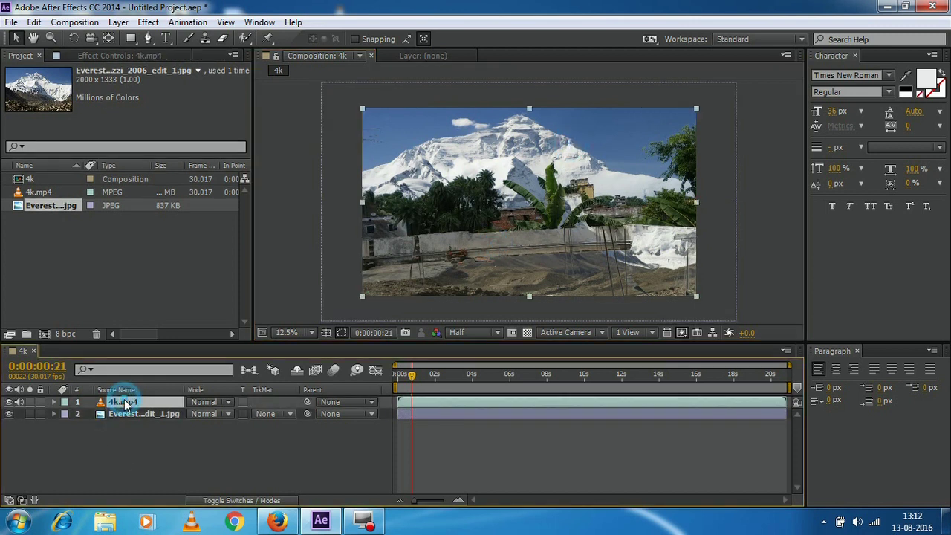
click(466, 205)
key(h)
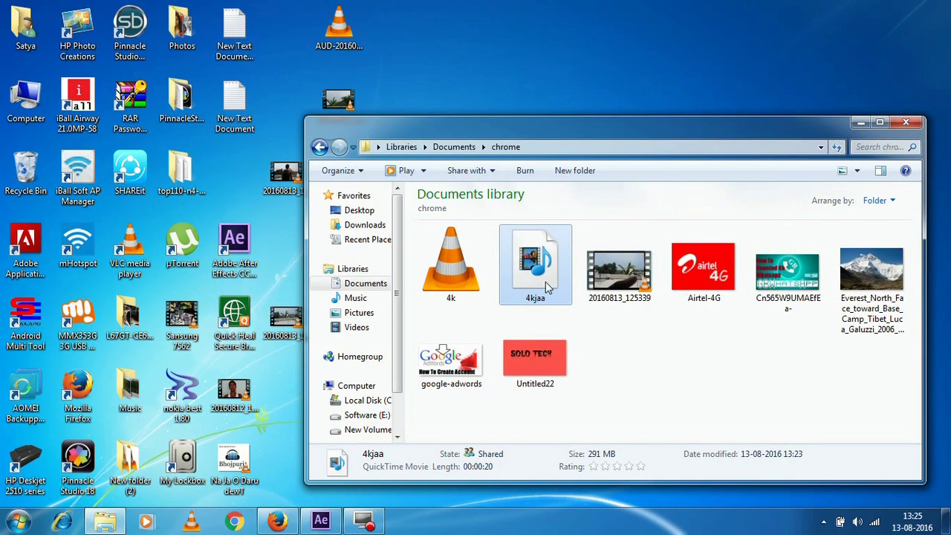
Play the rendered 4kjaa movie from the chrome documents folder in VLC media player to review the replaced sky
drag(549, 286, 155, 283)
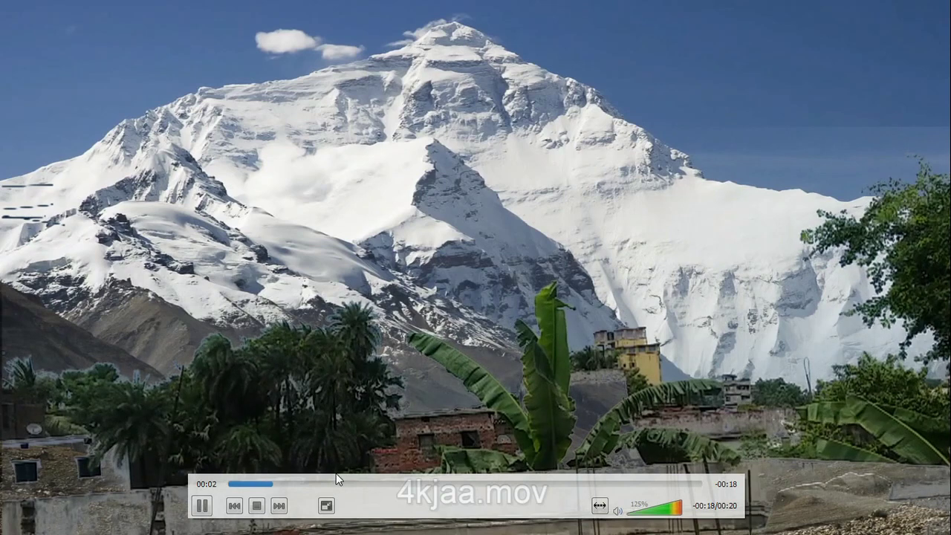